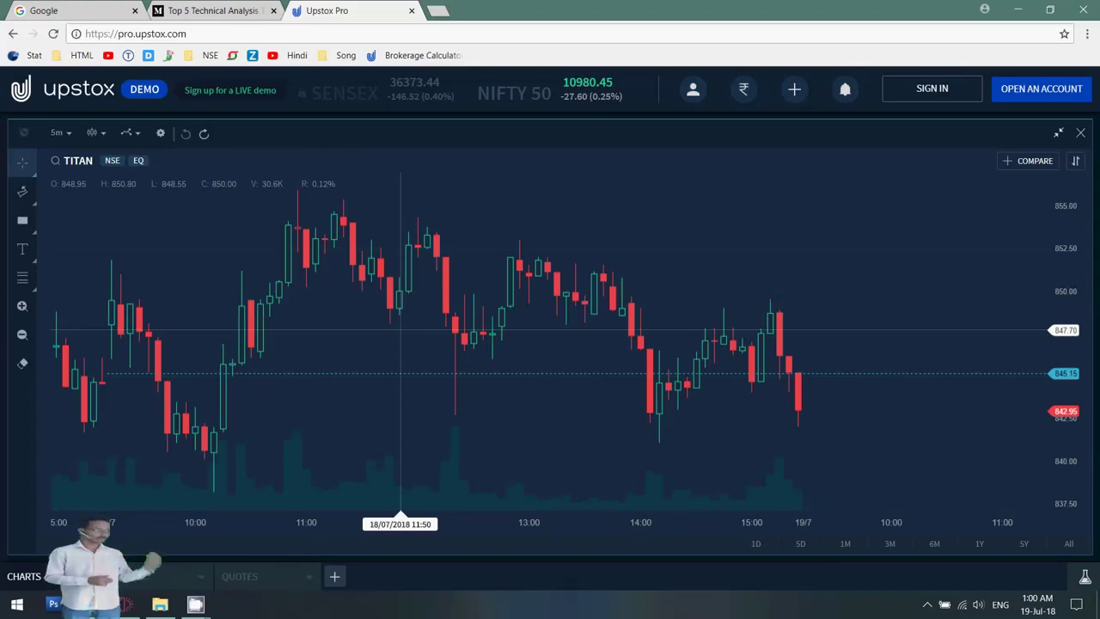
# - Look through the timeframe and chart style lists, leaving both unchanged
pyautogui.click(72, 141)
pyautogui.click(96, 135)
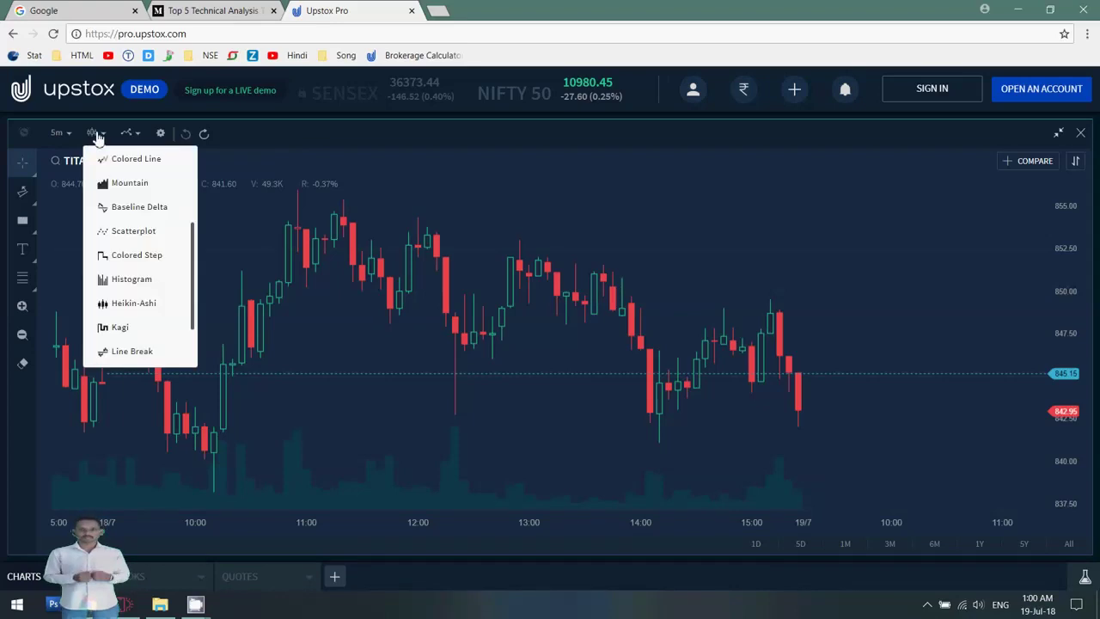
pyautogui.click(96, 136)
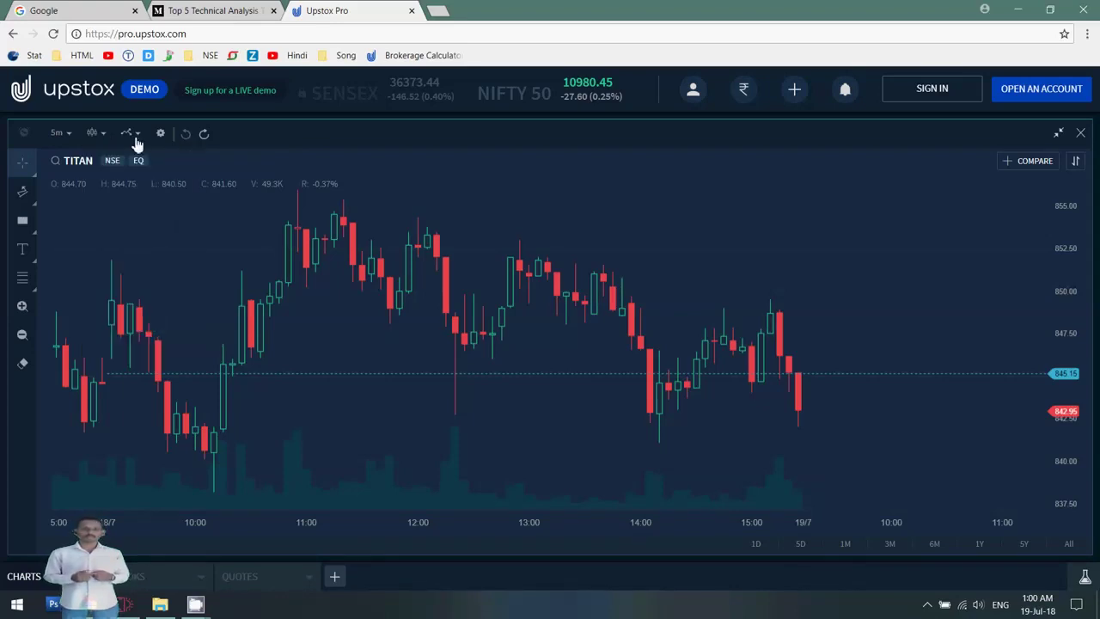
# - Add the MACD (12,26,9) study and remove the MA (50) that was also added
pyautogui.click(136, 137)
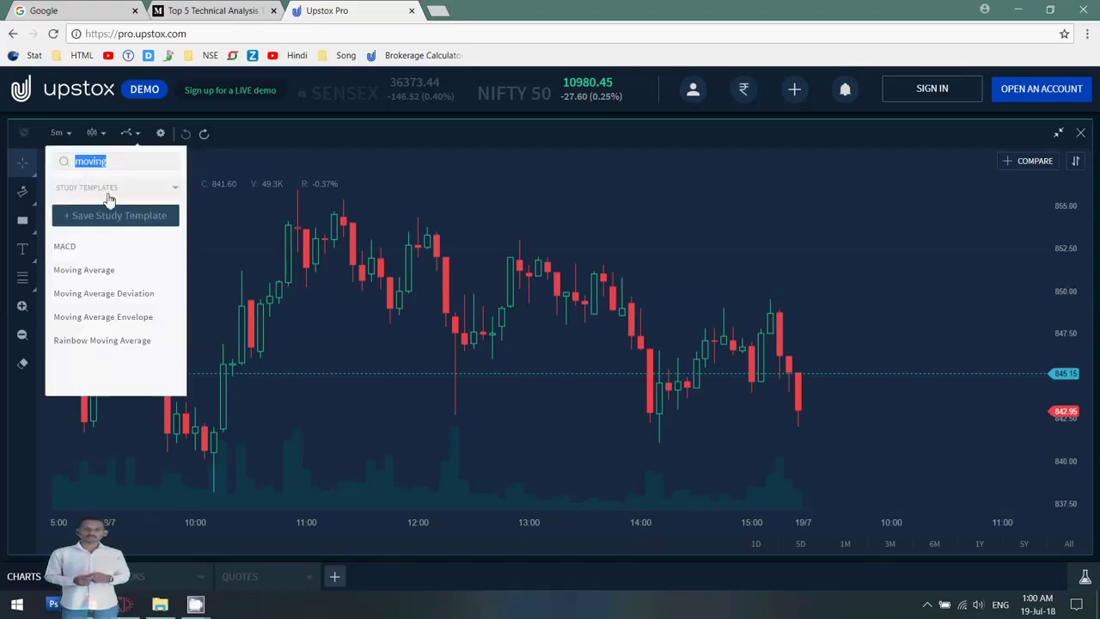
pyautogui.click(107, 280)
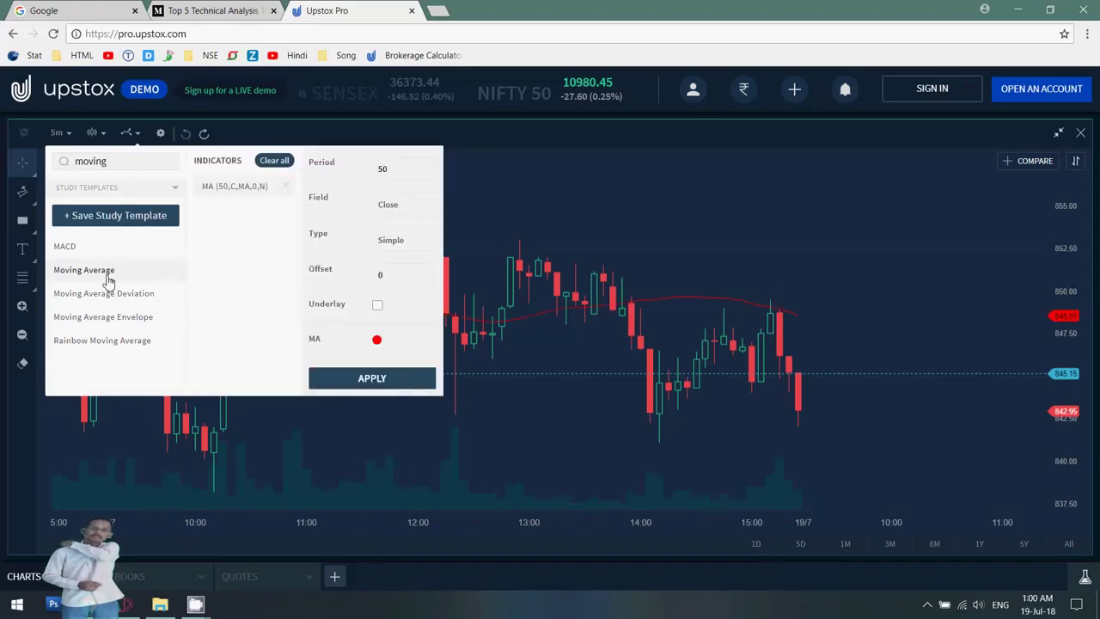
pyautogui.moveTo(400, 168)
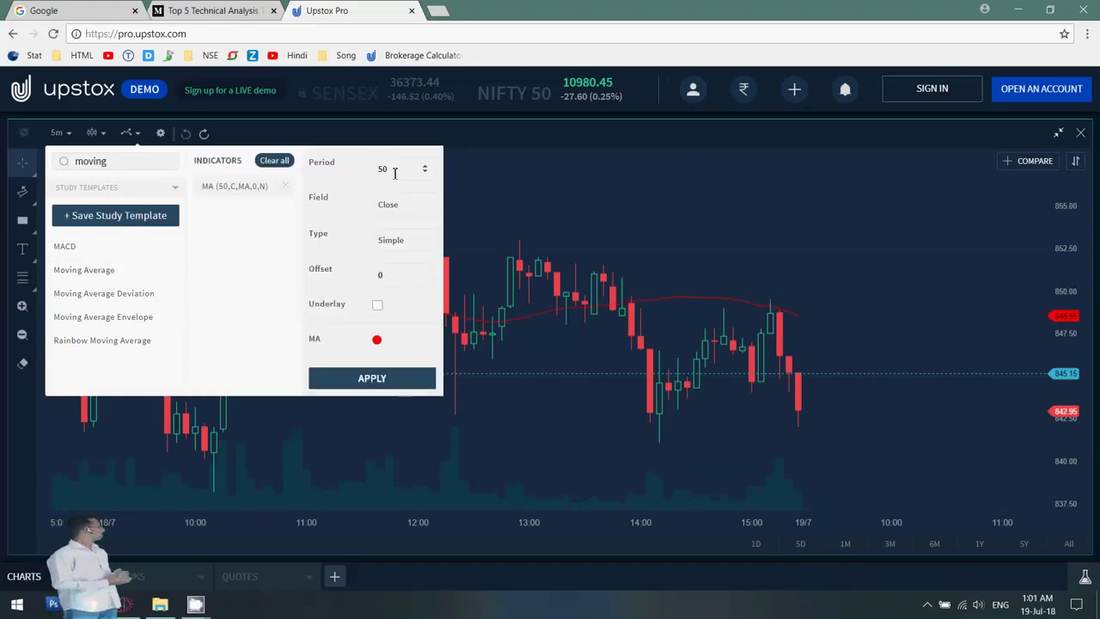
pyautogui.click(104, 248)
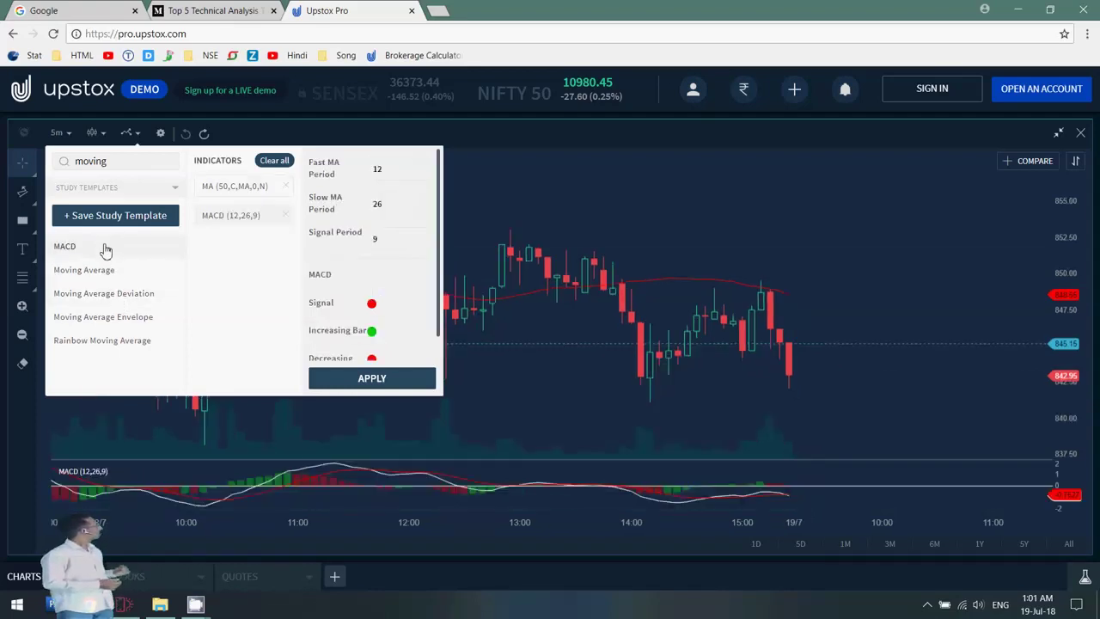
pyautogui.click(286, 186)
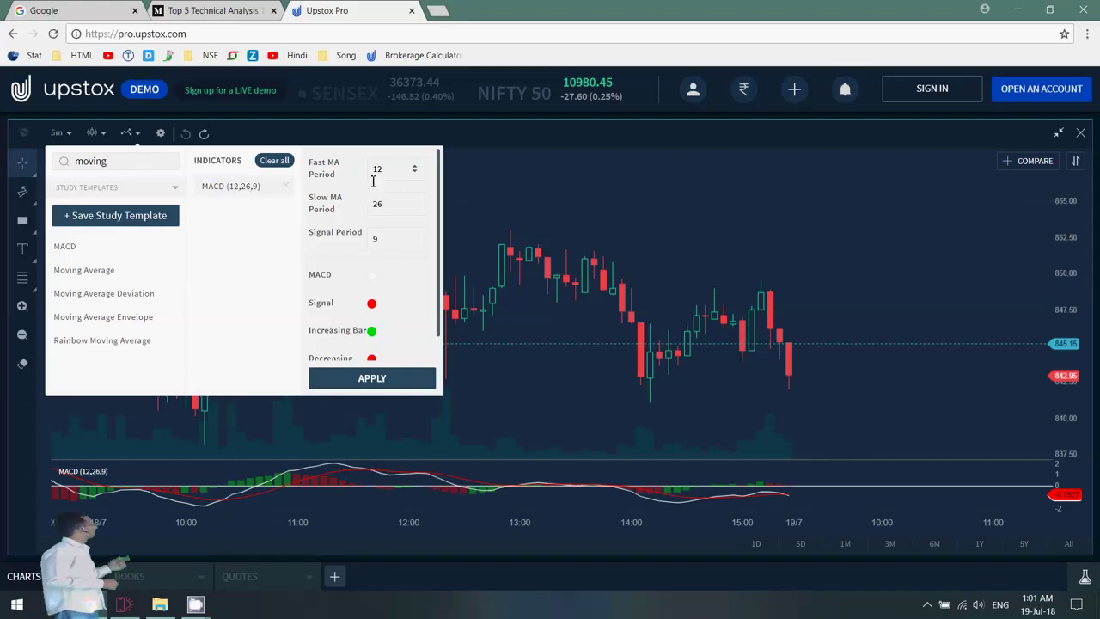
pyautogui.click(378, 380)
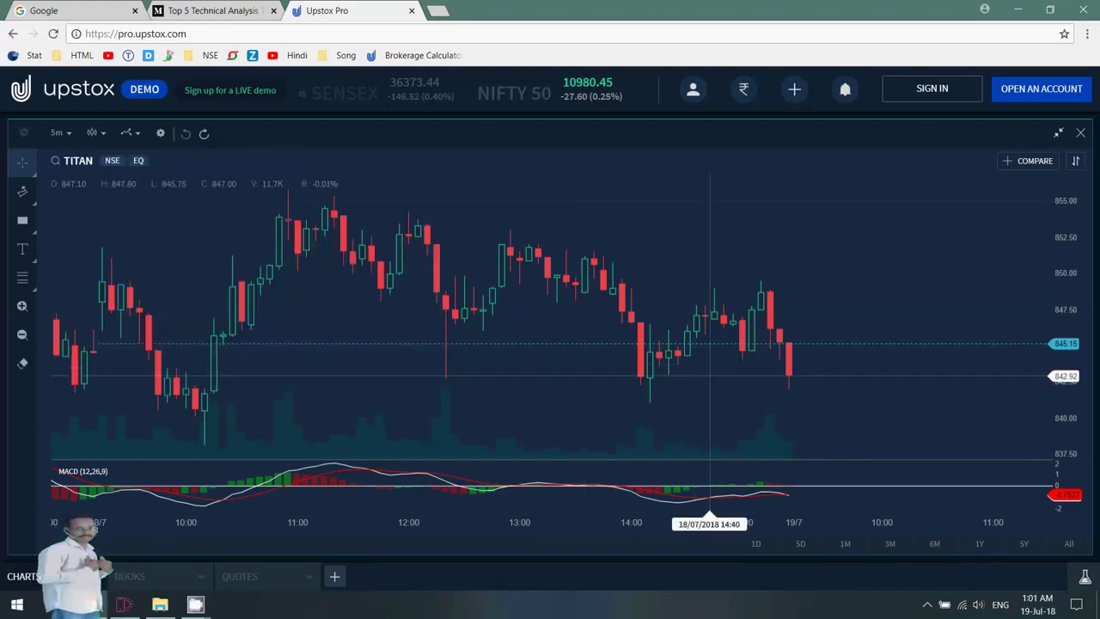
# - Zoom and pan the TITAN chart so candles and MACD span 17/7 through 19/7
pyautogui.scroll(1, 421, 387)
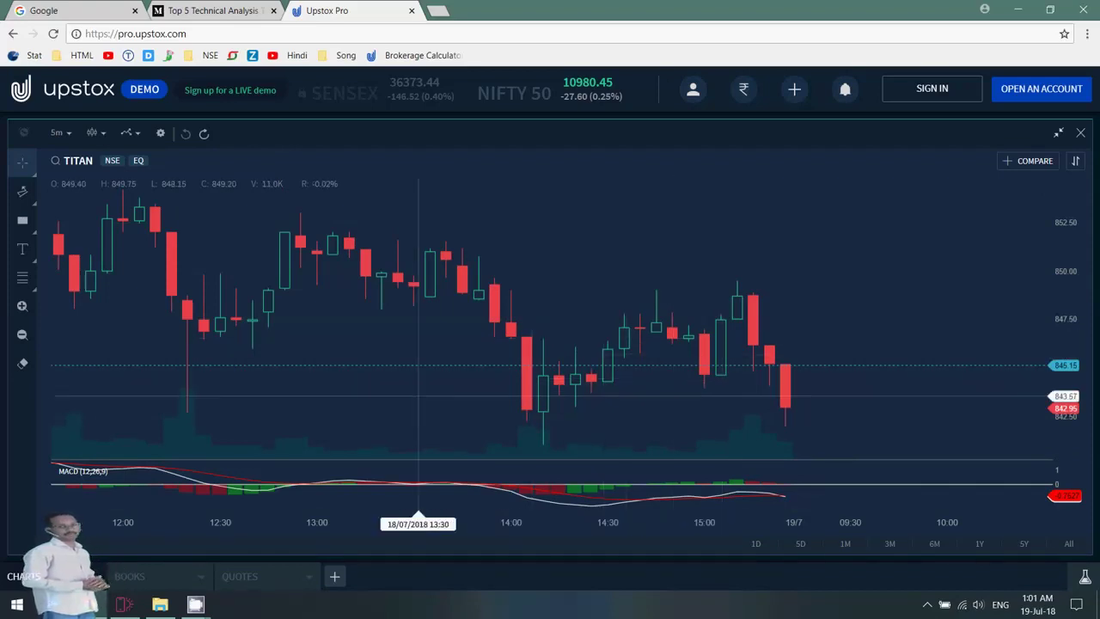
pyautogui.moveTo(442, 387)
pyautogui.mouseDown()
pyautogui.moveTo(482, 419)
pyautogui.moveTo(499, 322)
pyautogui.mouseUp()
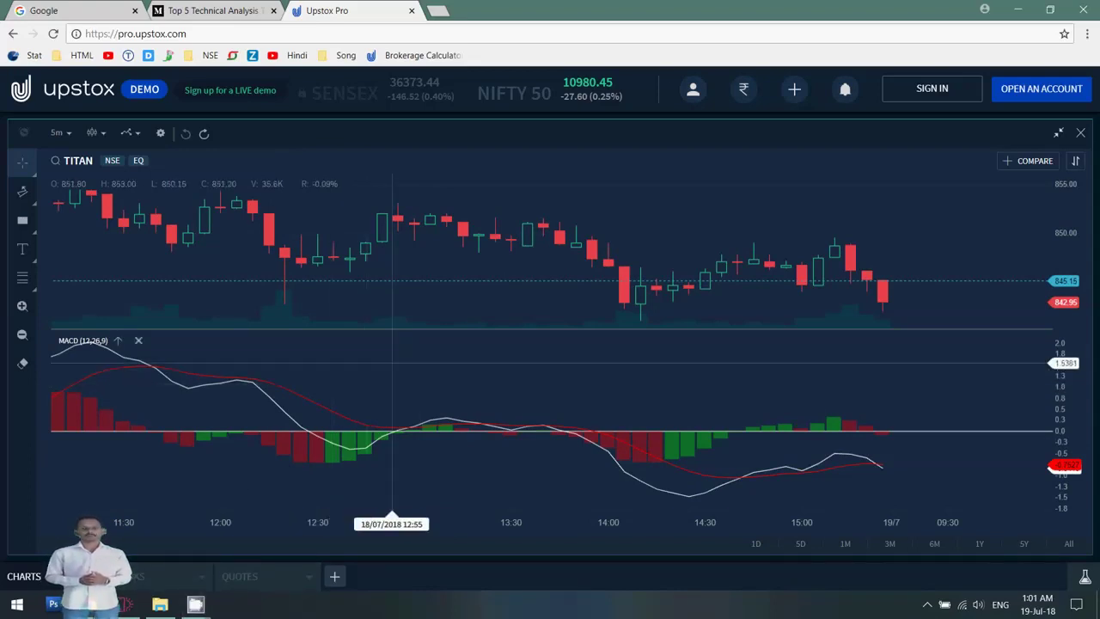
pyautogui.scroll(-2, 469, 344)
pyautogui.scroll(-2, 498, 348)
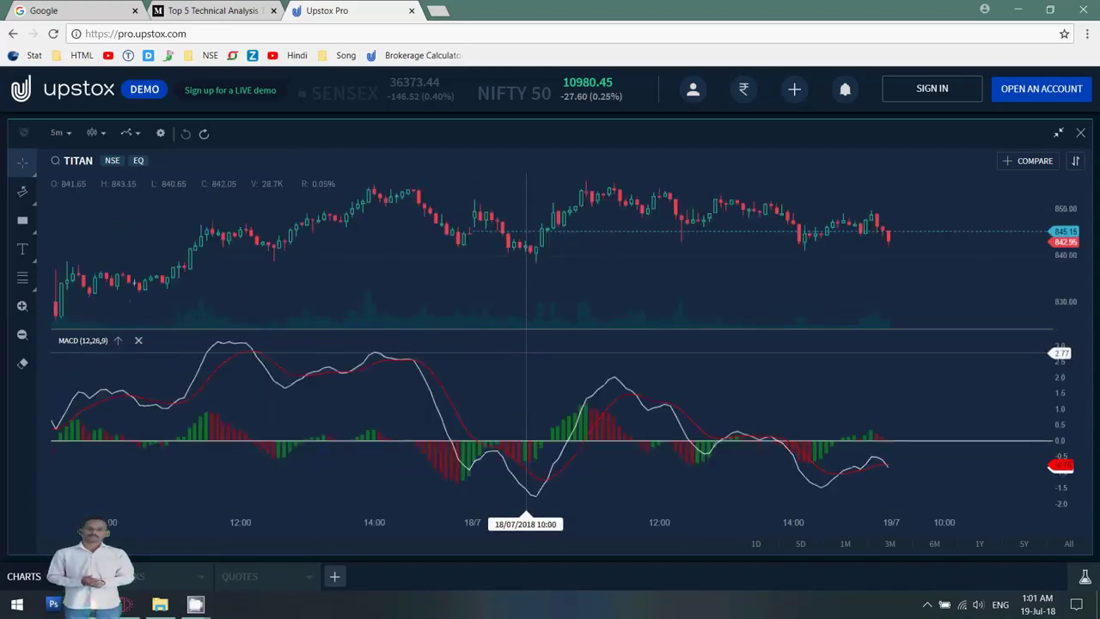
pyautogui.scroll(-2, 526, 352)
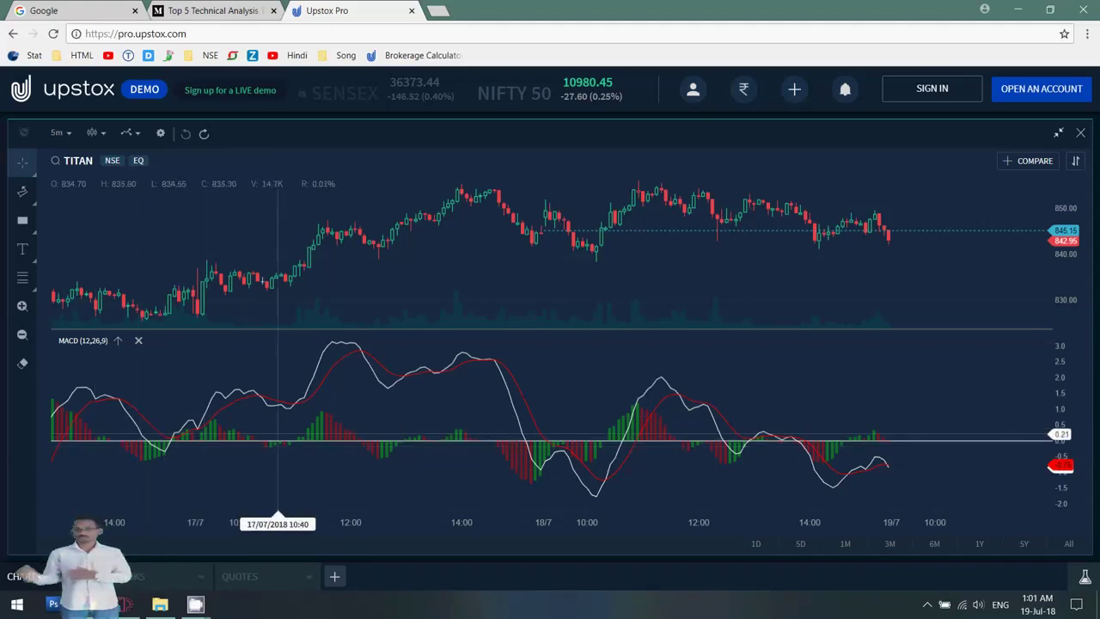
pyautogui.click(103, 136)
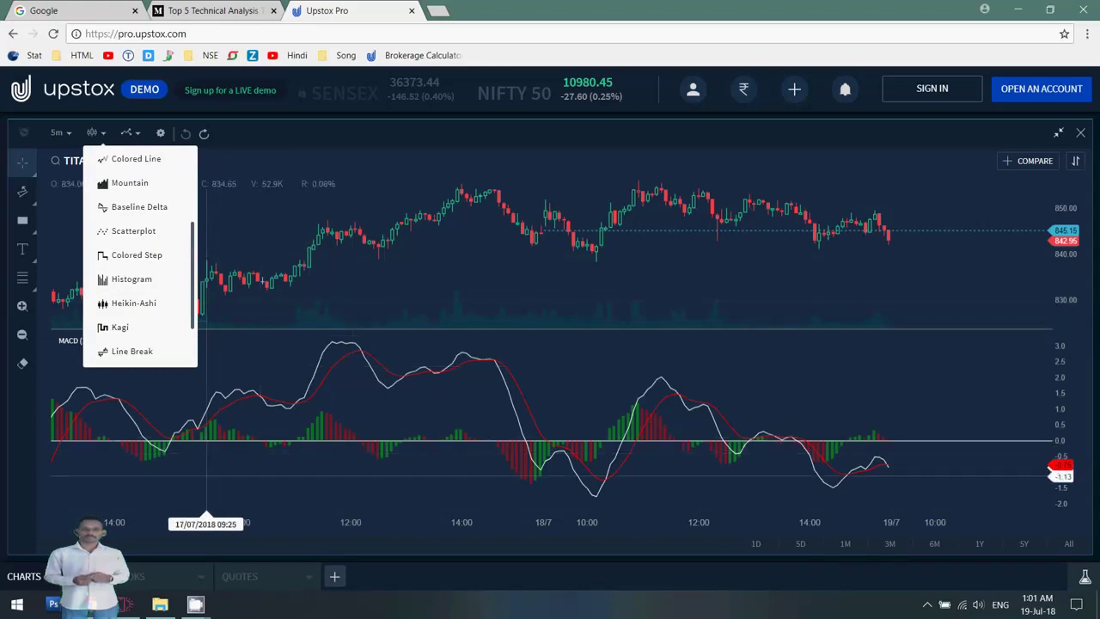
pyautogui.click(198, 469)
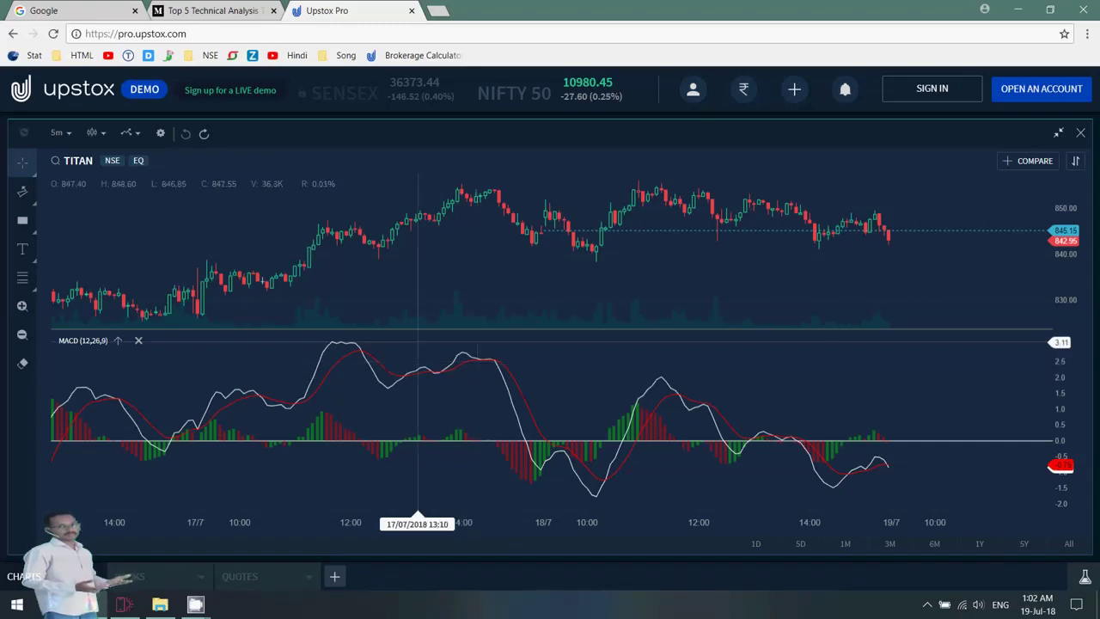
# - Swap the MACD (12,26,9) pane to sit above the TITAN 5-minute candles
pyautogui.click(118, 342)
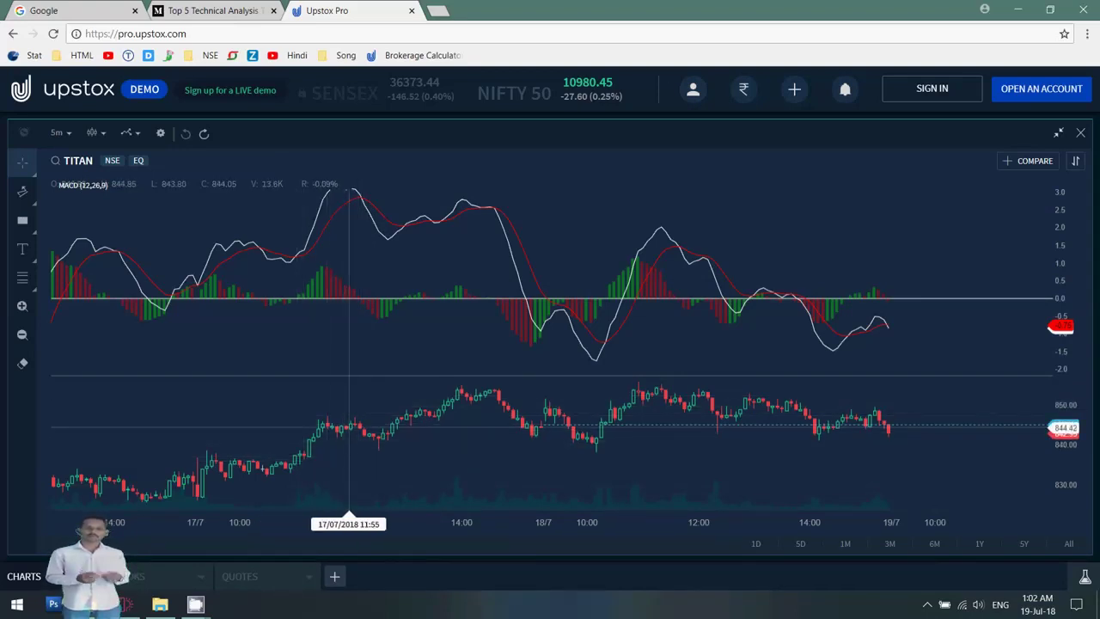
# - Zoom the TITAN chart's time axis in and back out, MACD pane still on top
pyautogui.scroll(3, 756, 421)
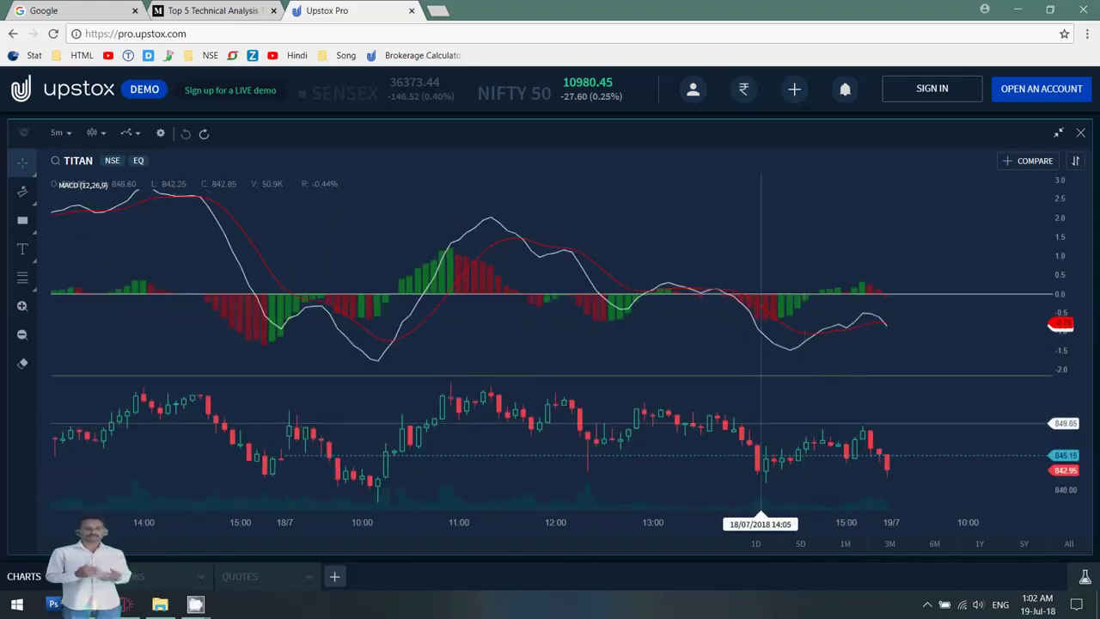
pyautogui.scroll(-2, 761, 423)
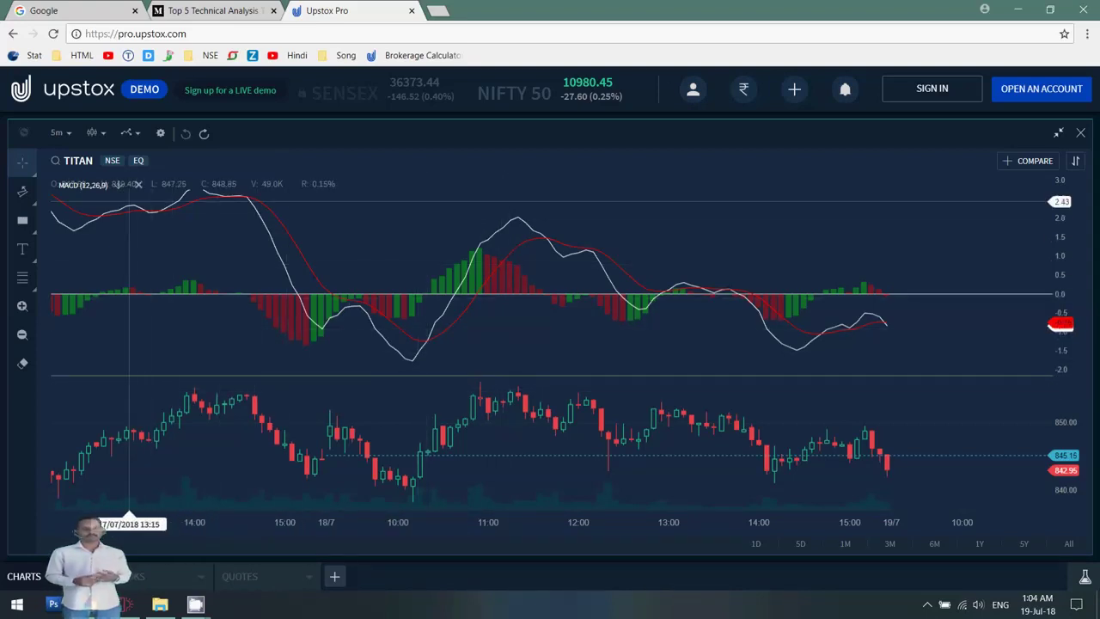
# - Put MACD back beneath the candles, make the price pane taller, and zoom out
pyautogui.click(121, 185)
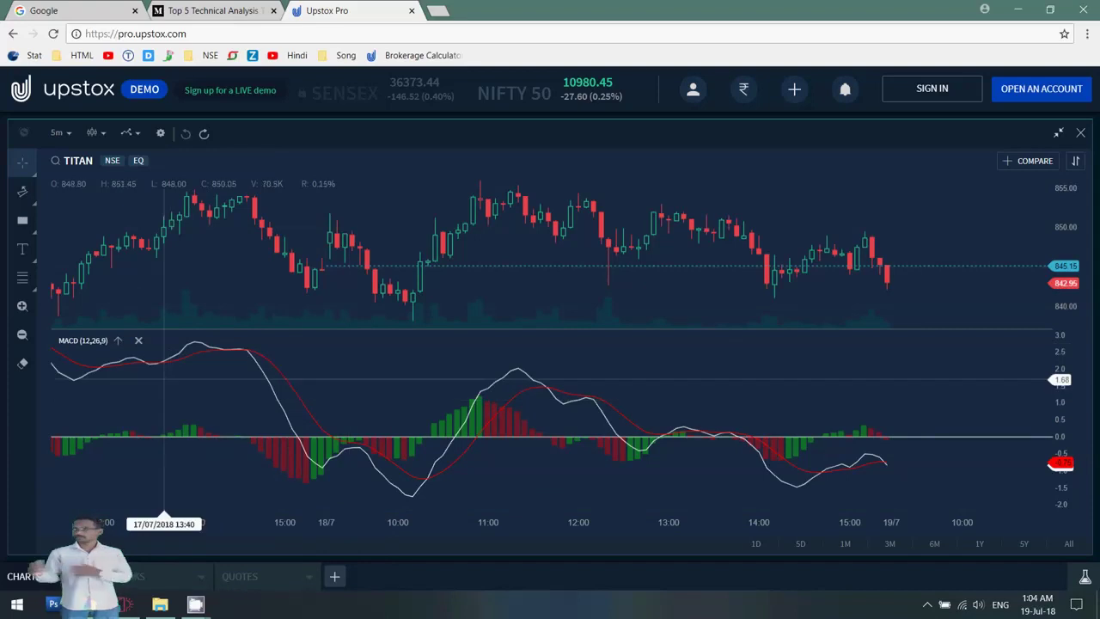
pyautogui.moveTo(430, 330); pyautogui.dragTo(423, 391)
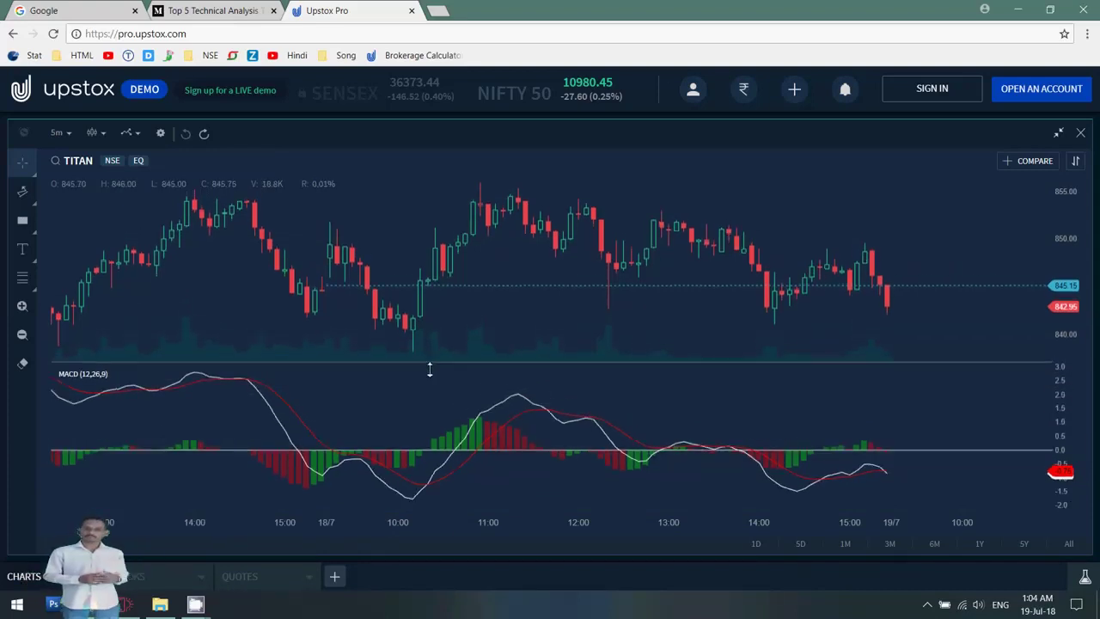
pyautogui.moveTo(383, 496)
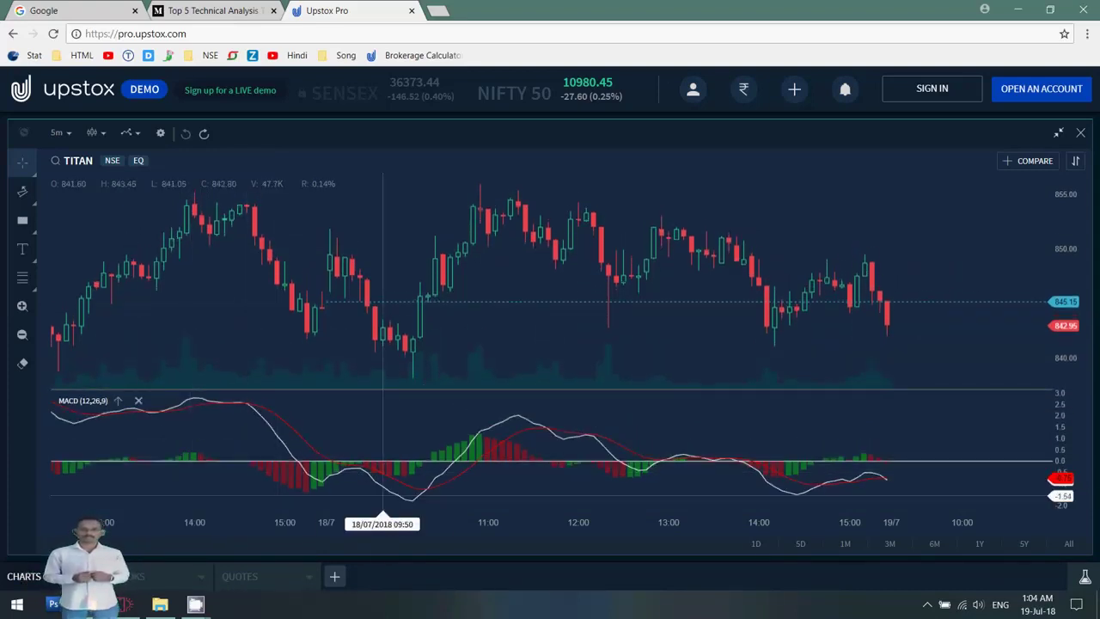
pyautogui.scroll(-2, 382, 494)
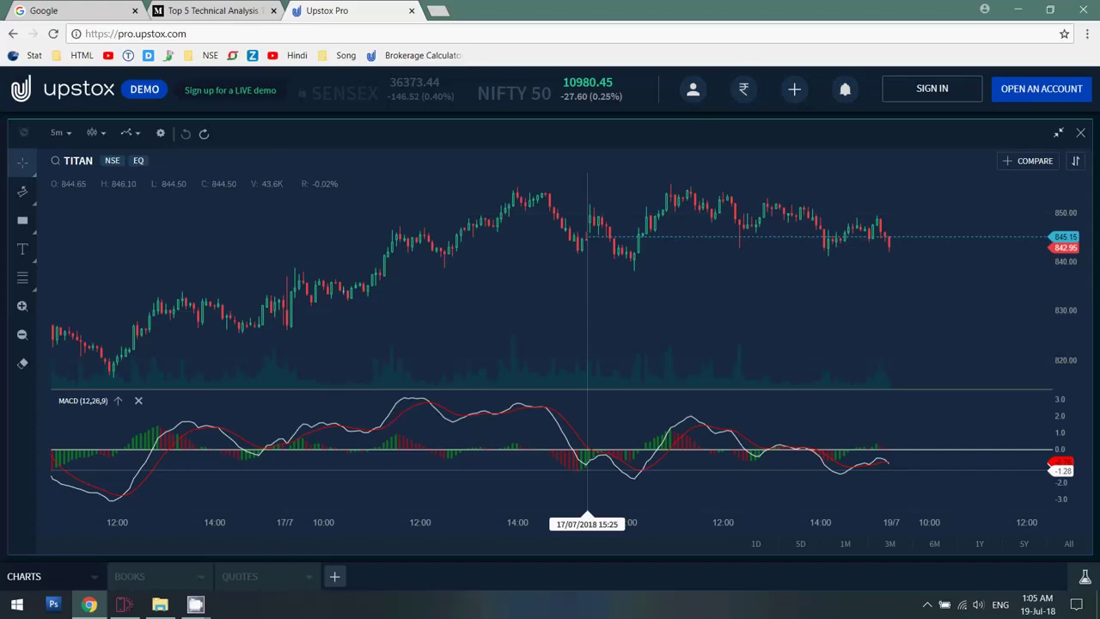
pyautogui.click(196, 604)
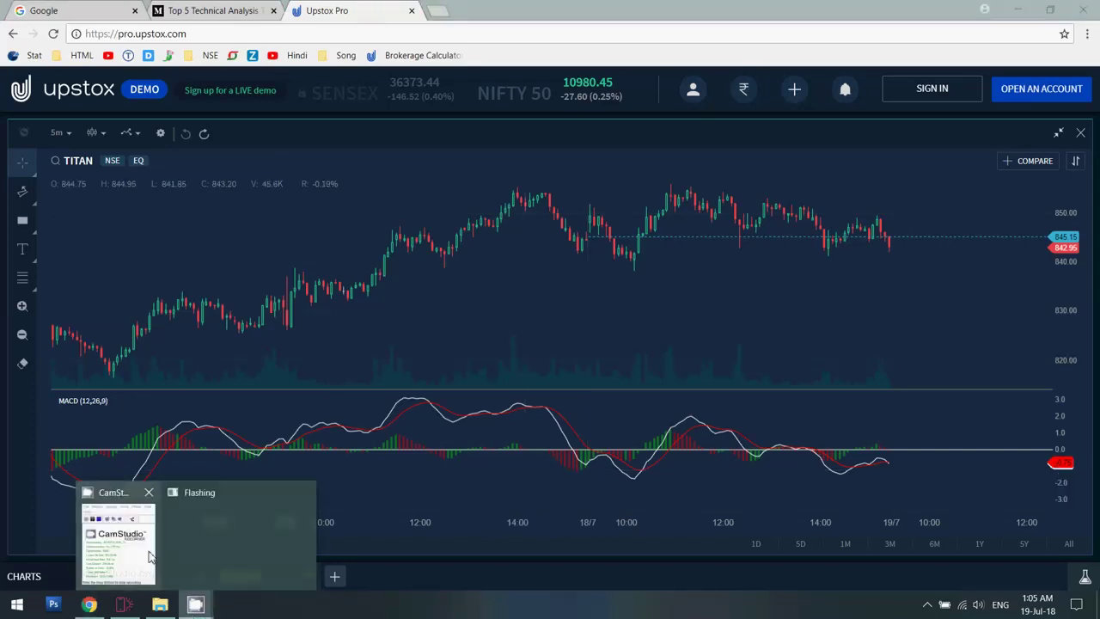